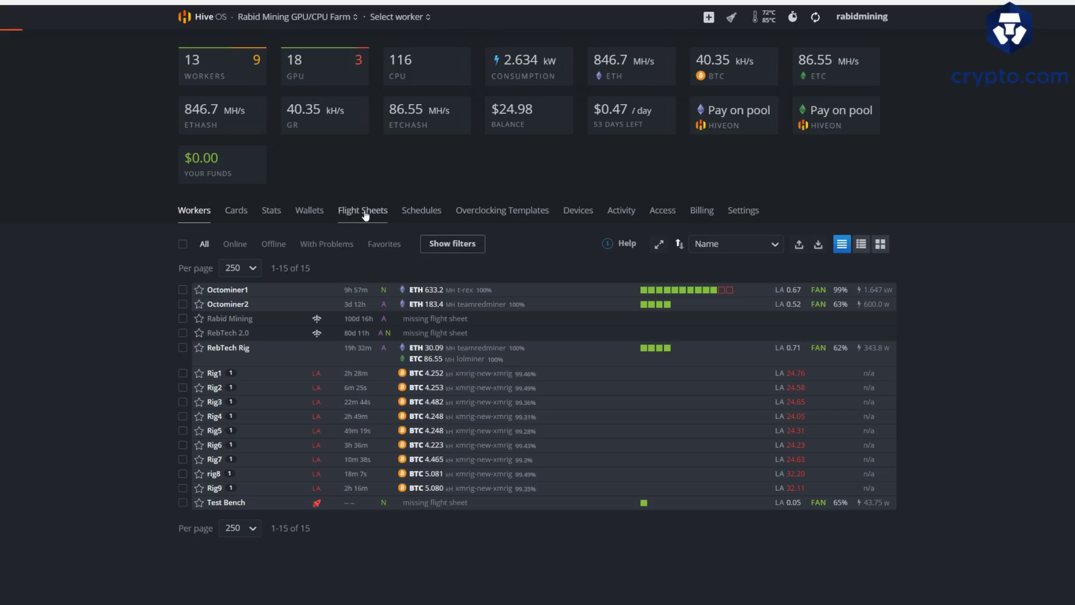
Go from the NBMiner GitHub release to the Hive OS farm's Flight Sheets page
left_click(364, 213)
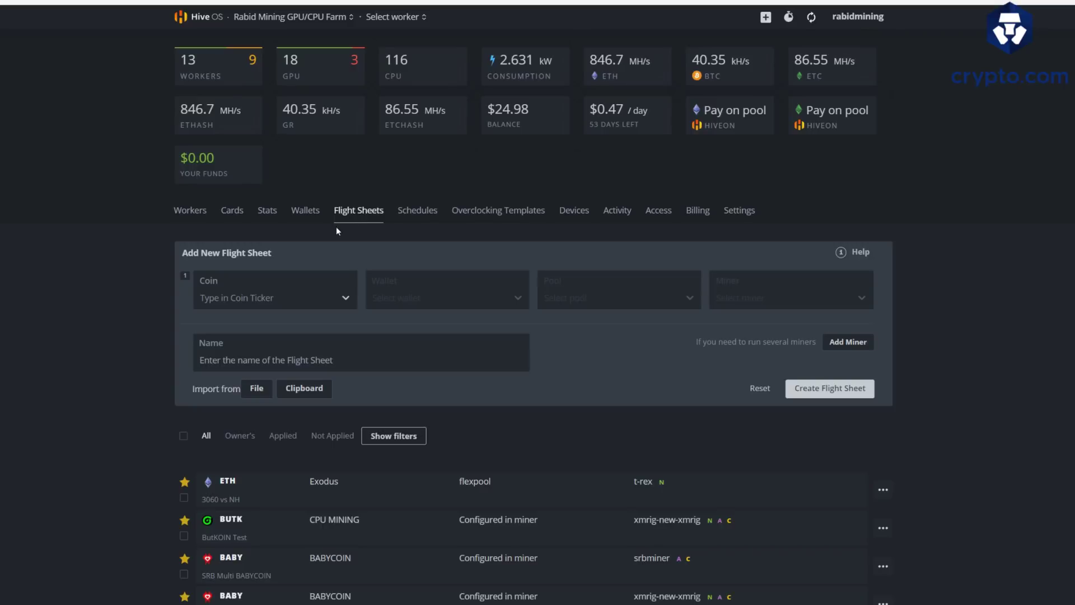
Choose ETH as the coin and the Crypto.com wallet for the new flight sheet
left_click(275, 301)
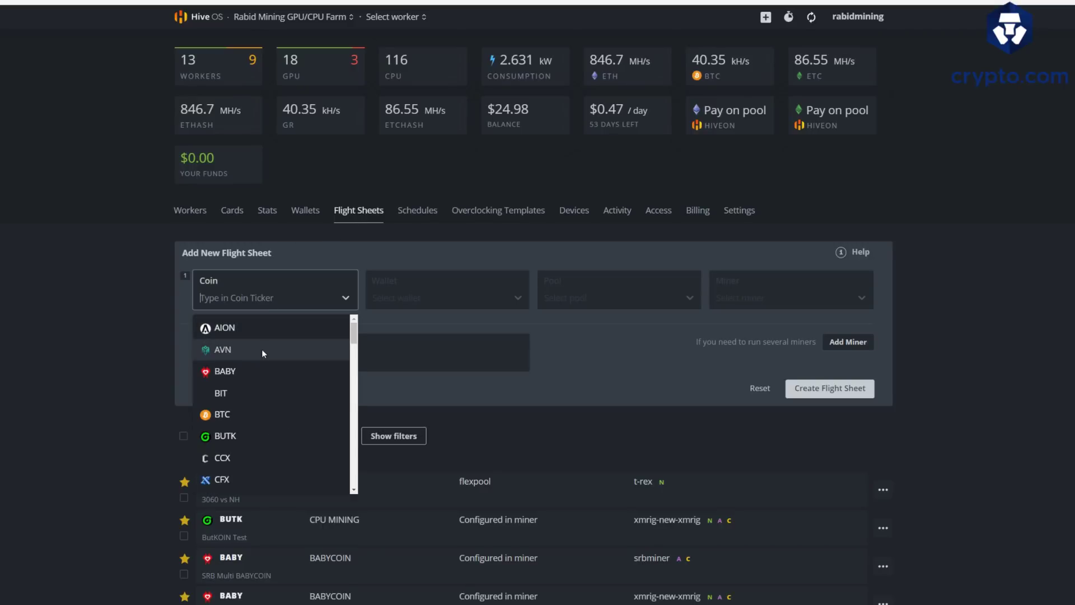
type("et")
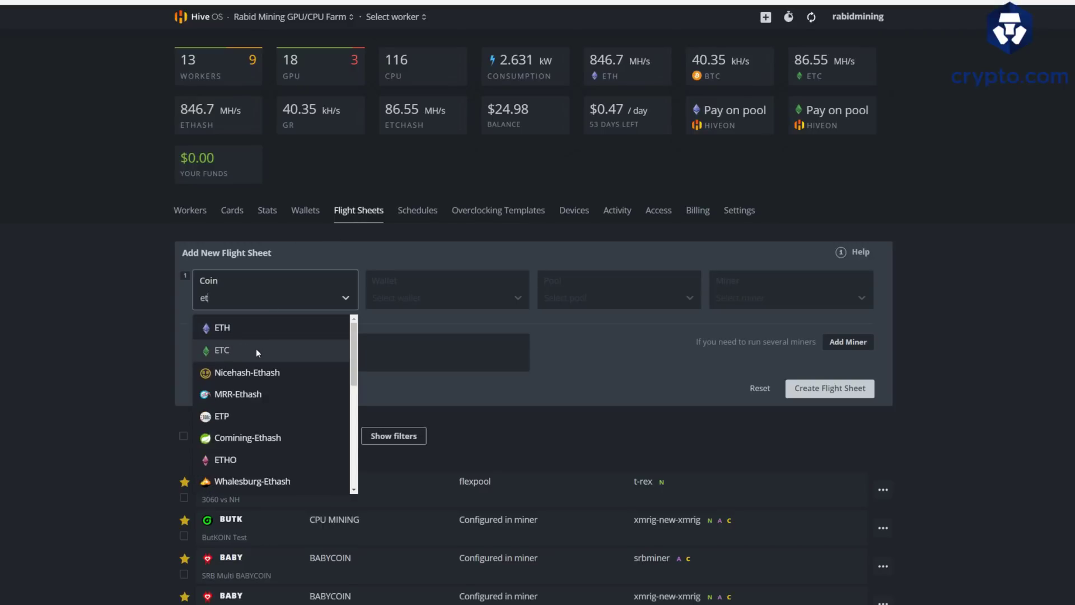
left_click(230, 328)
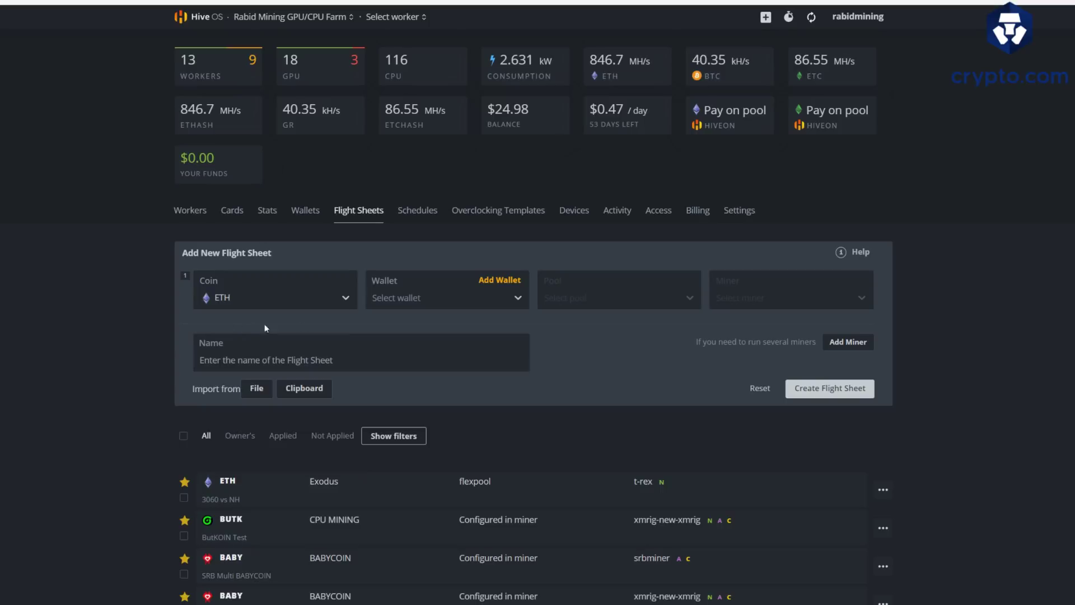
left_click(426, 298)
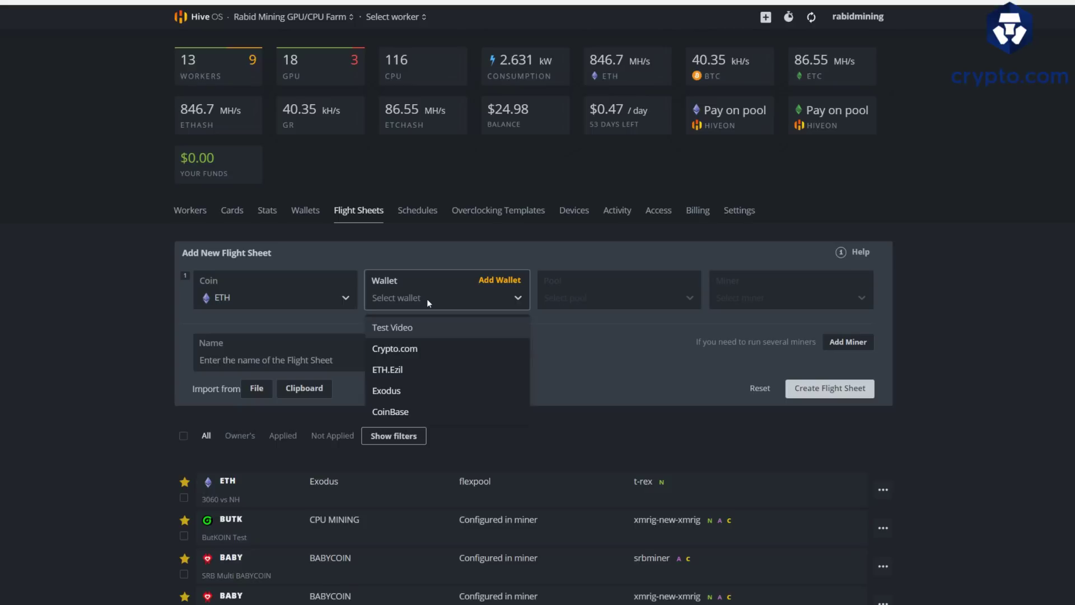
left_click(415, 348)
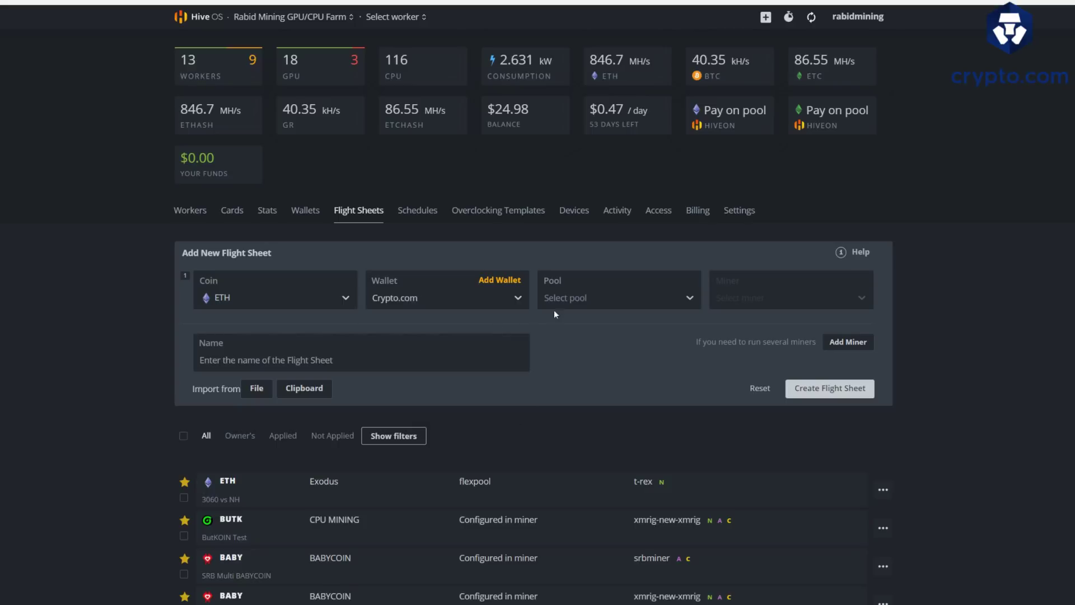
Set the pool to flexpool using the United States (West) server
left_click(586, 299)
type("flex")
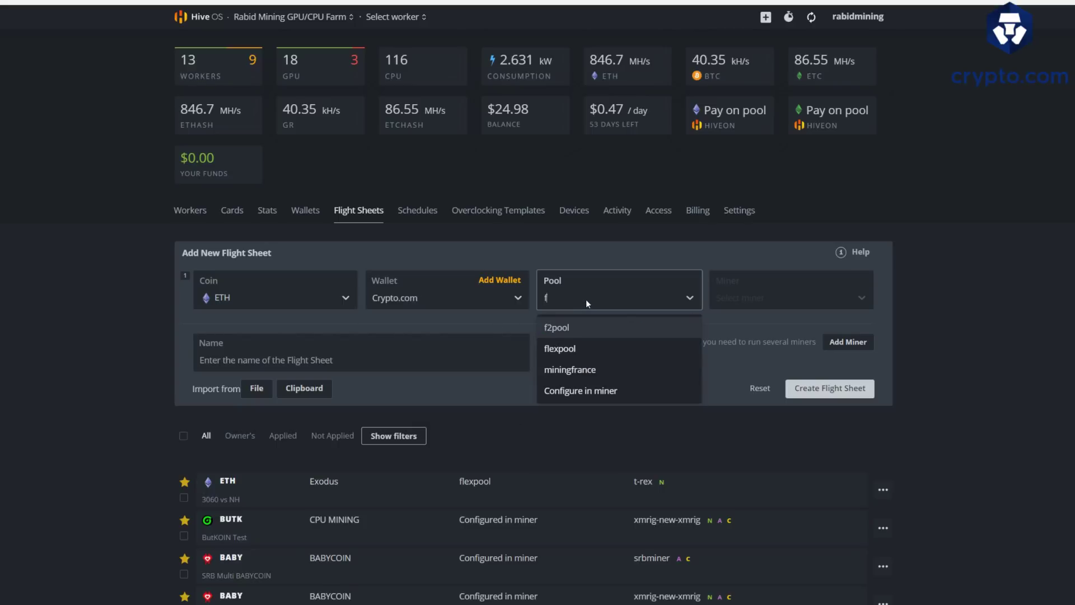
left_click(571, 347)
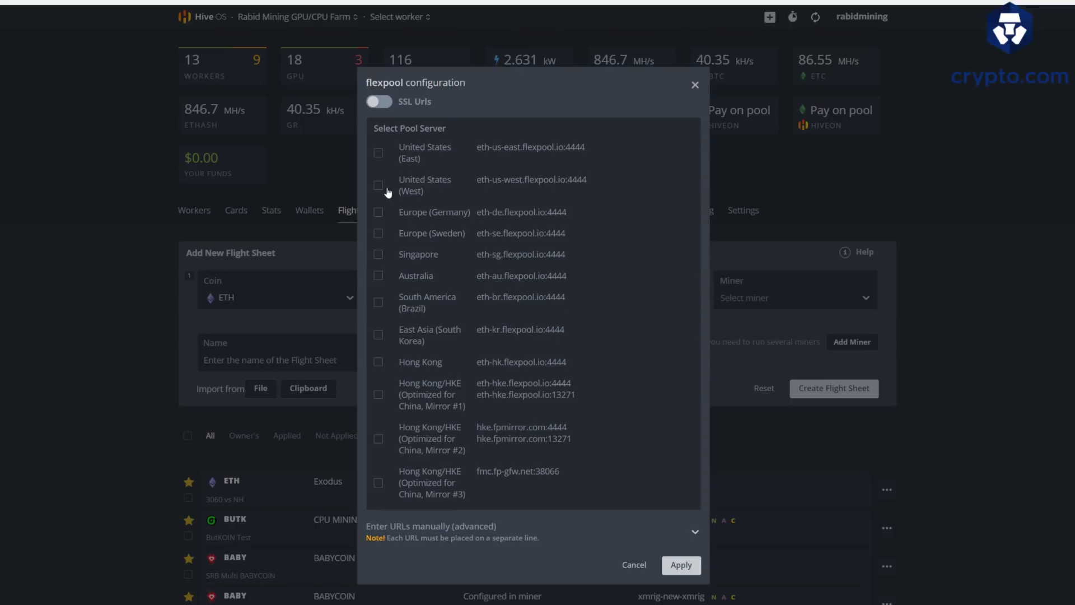
left_click(378, 185)
left_click(681, 567)
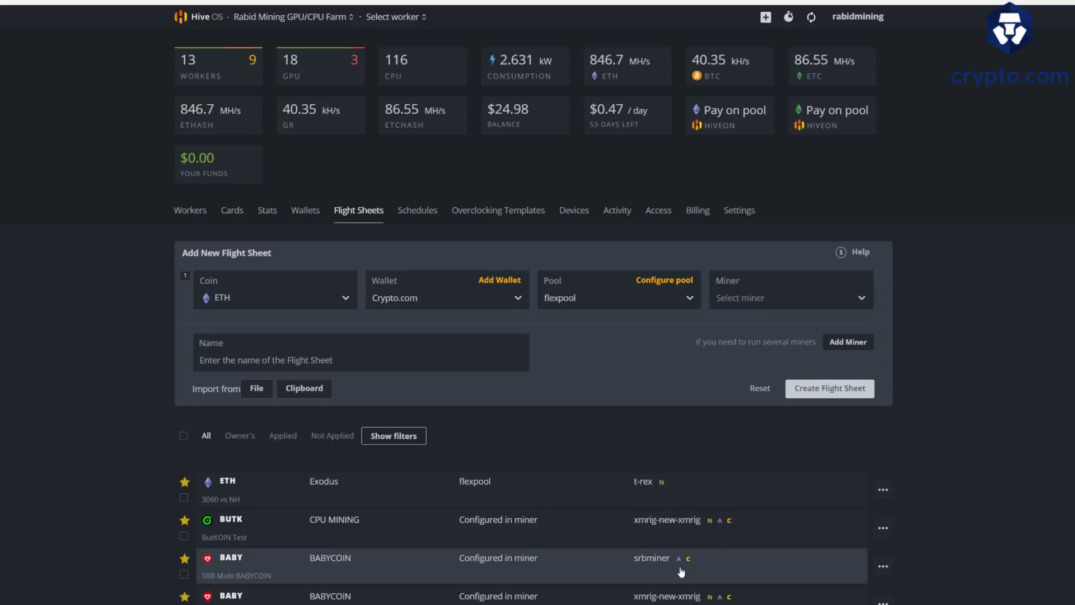
Select NBMiner as the miner and keep its default configuration
left_click(749, 300)
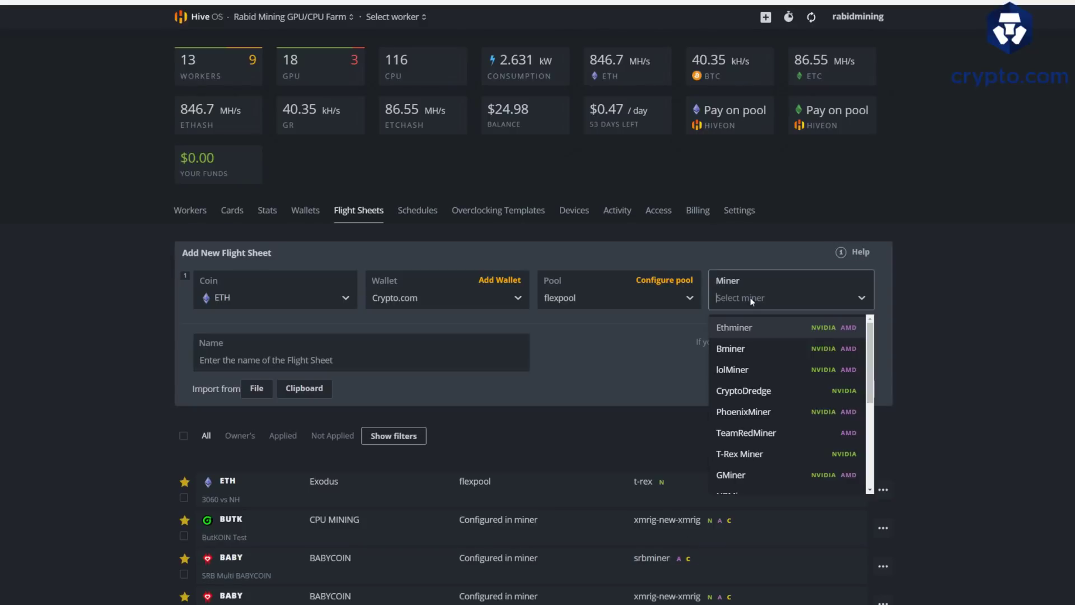
type("nb")
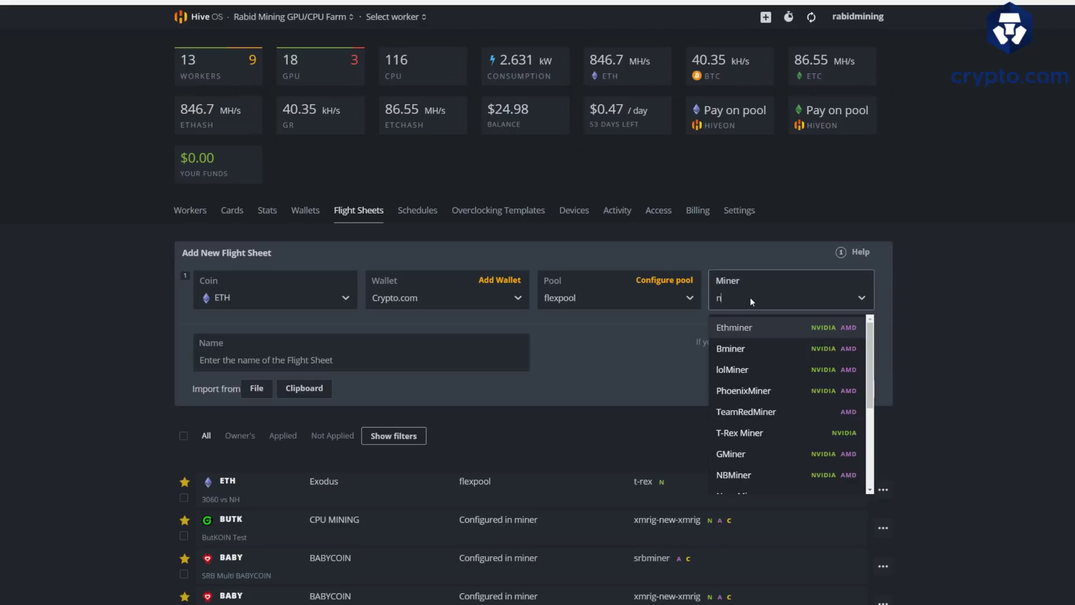
left_click(747, 329)
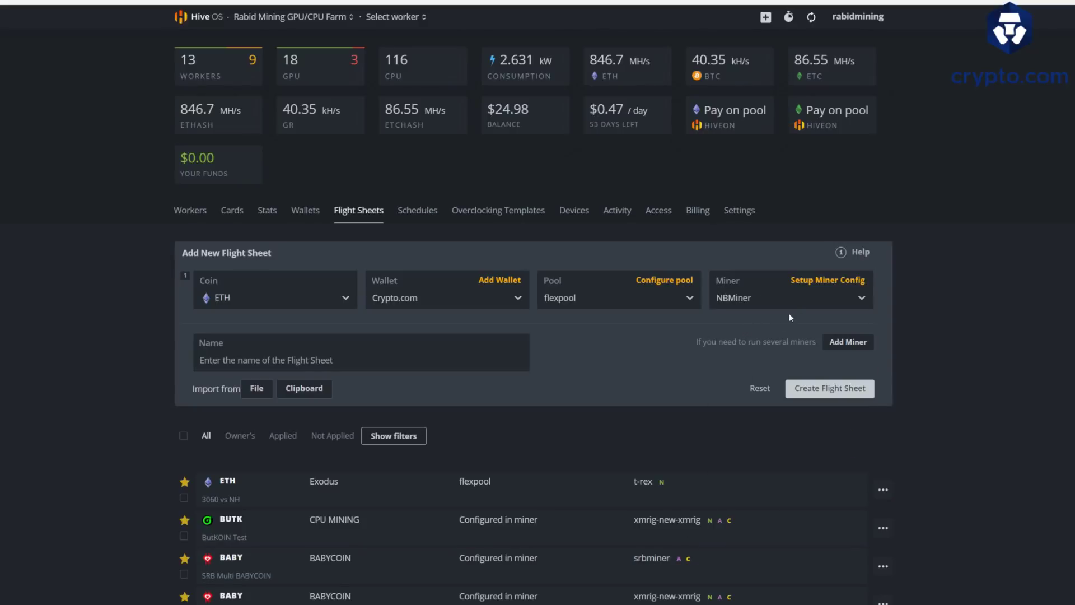
left_click(813, 288)
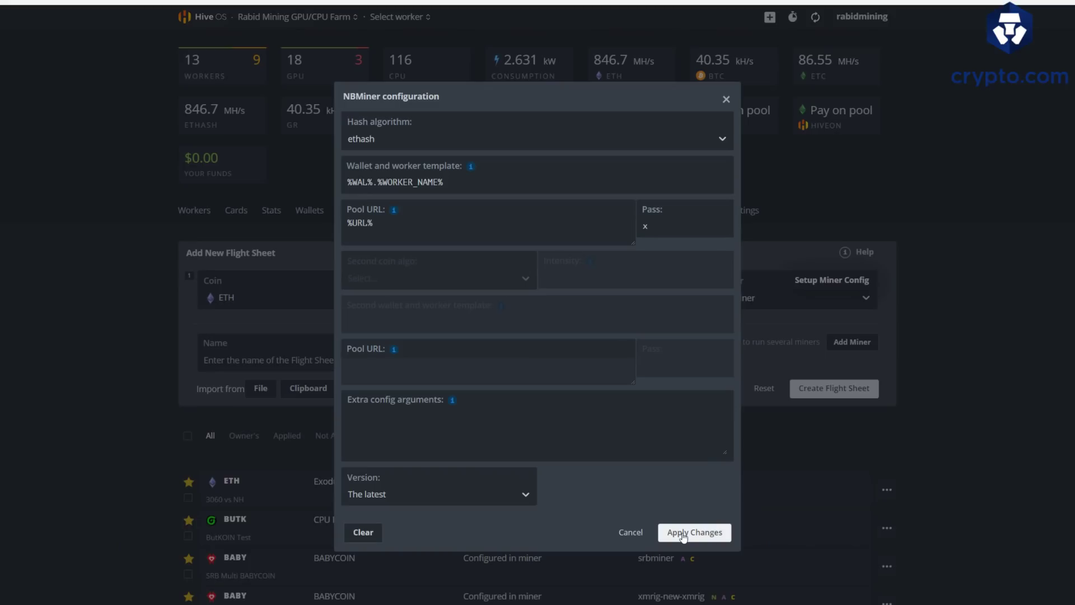
left_click(683, 533)
Name the flight sheet 'LHR UNLOCKER TEST' and create it
left_click(272, 365)
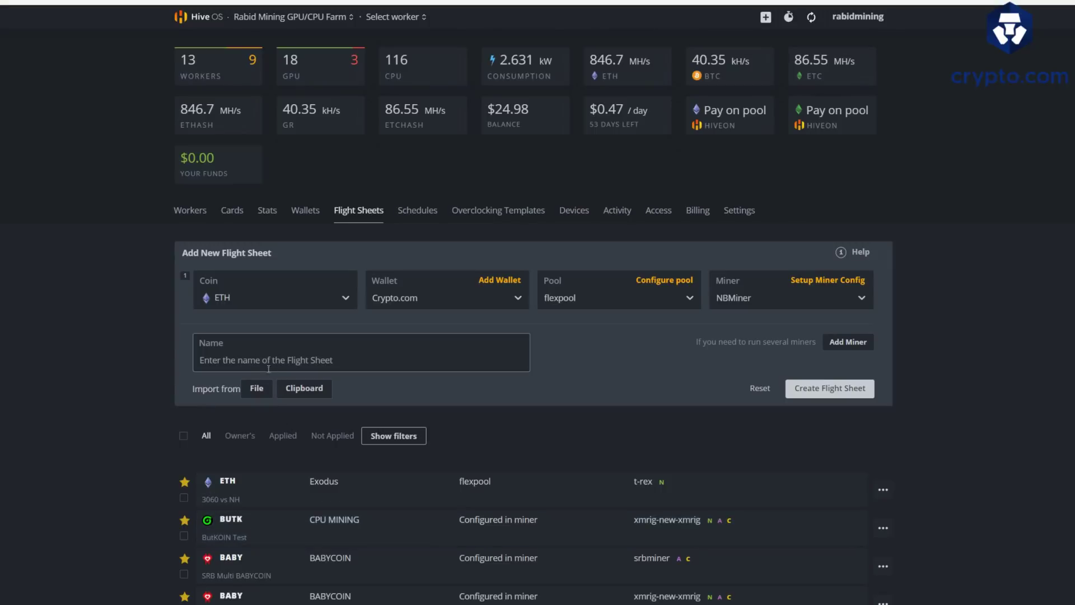
type("L")
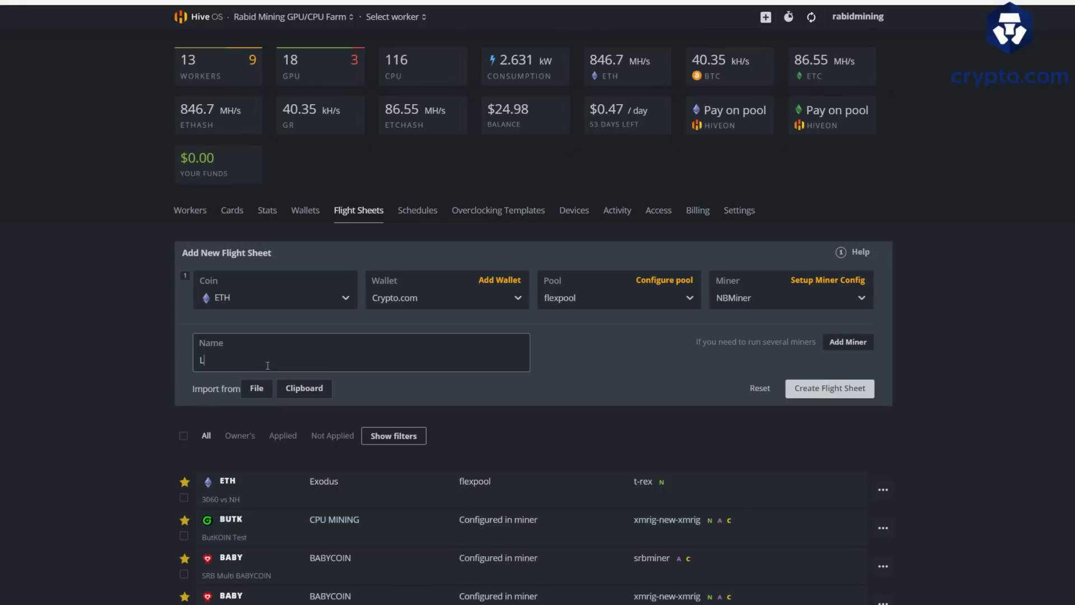
type("HR UNLOCKERER")
key("BackSpace")
key("BackSpace")
type("TEST")
left_click(832, 394)
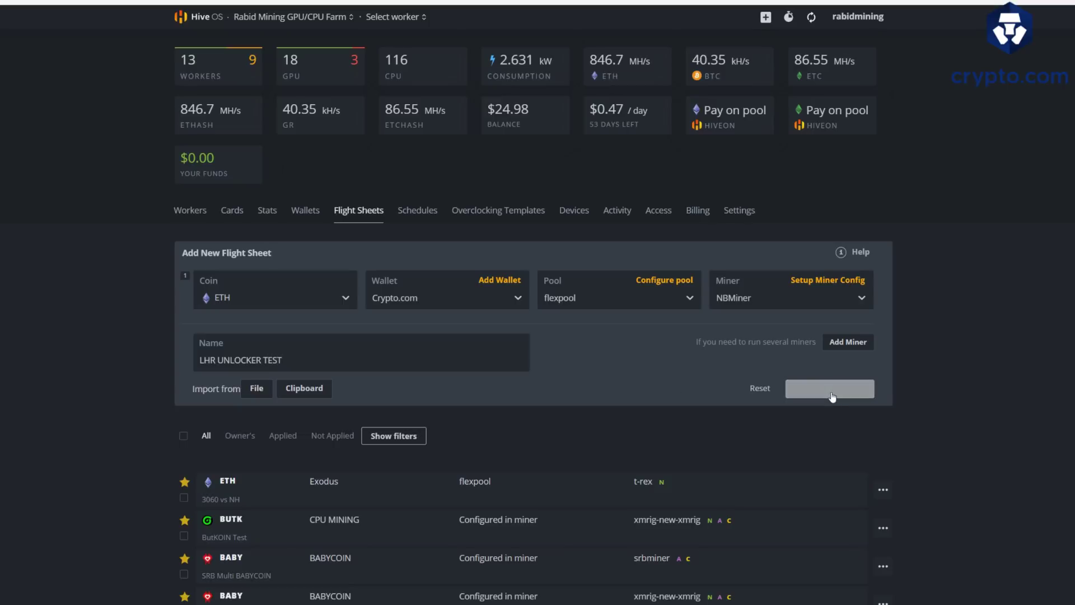
scroll(832, 396, "down", 10)
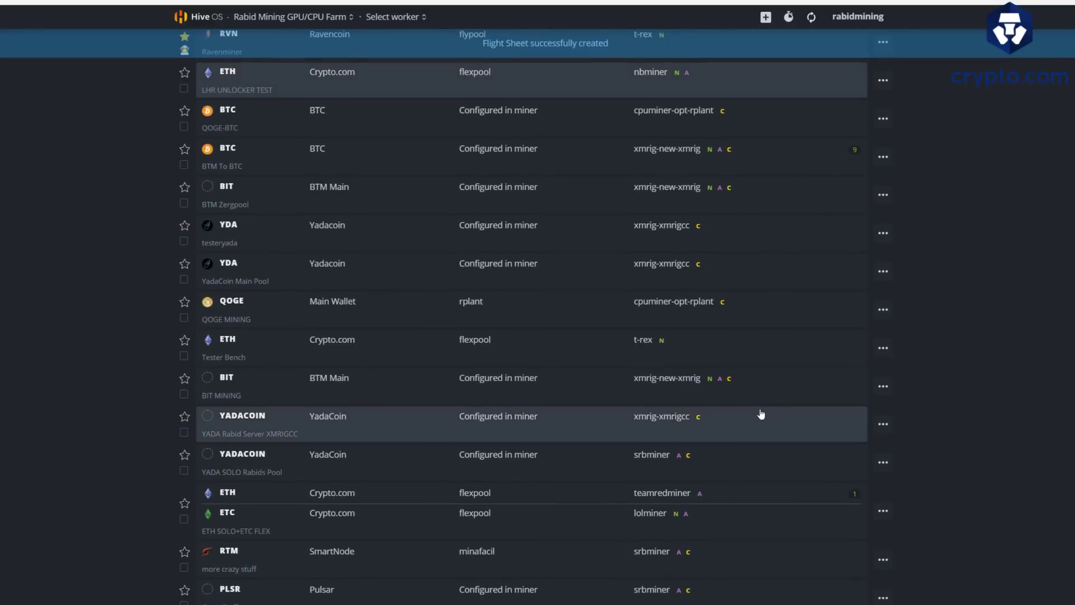
Apply LHR UNLOCKER TEST from Test Bench's flight sheet list, then return to its overview
scroll(591, 421, "up", 3)
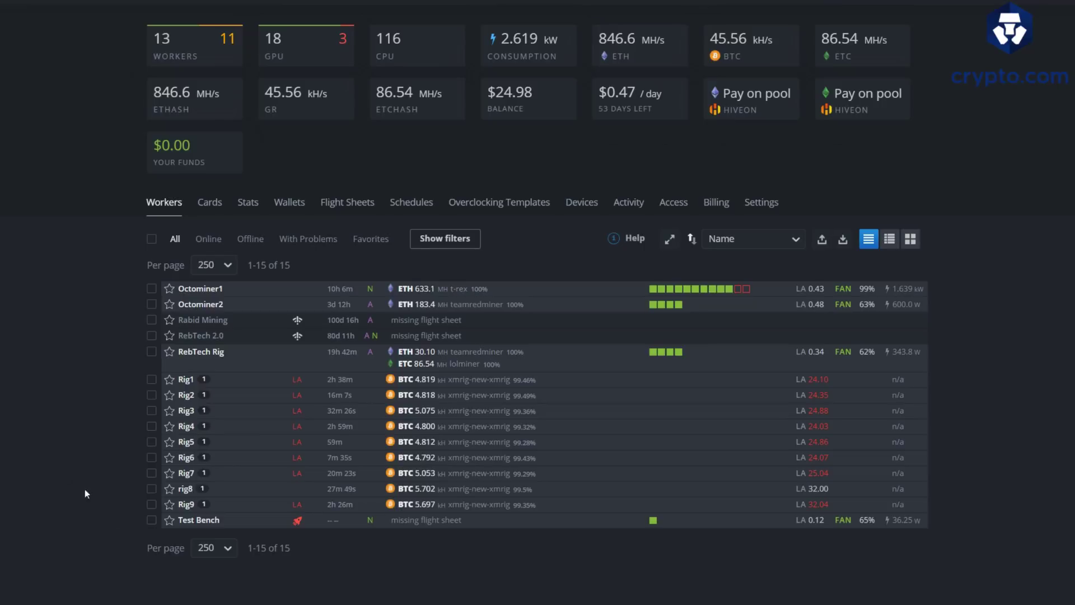
left_click(195, 519)
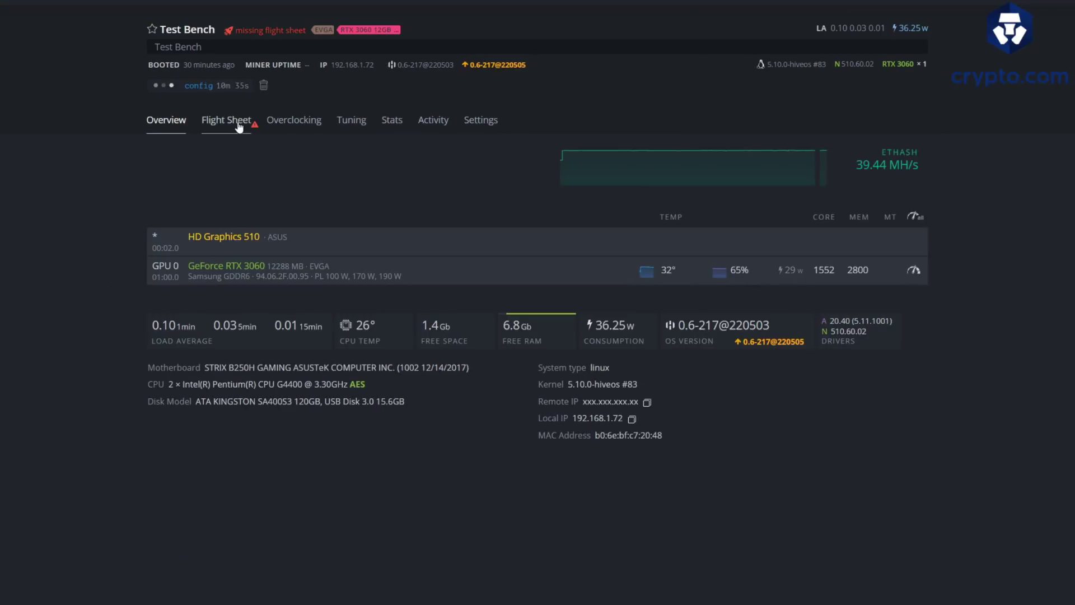
left_click(239, 127)
scroll(338, 396, "down", 7)
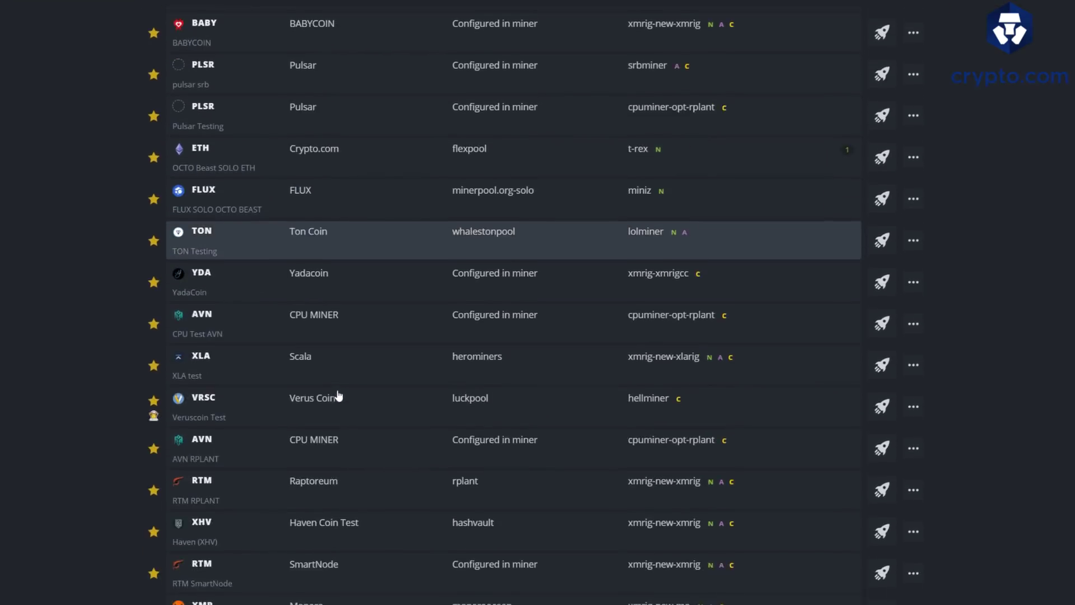
scroll(338, 396, "down", 8)
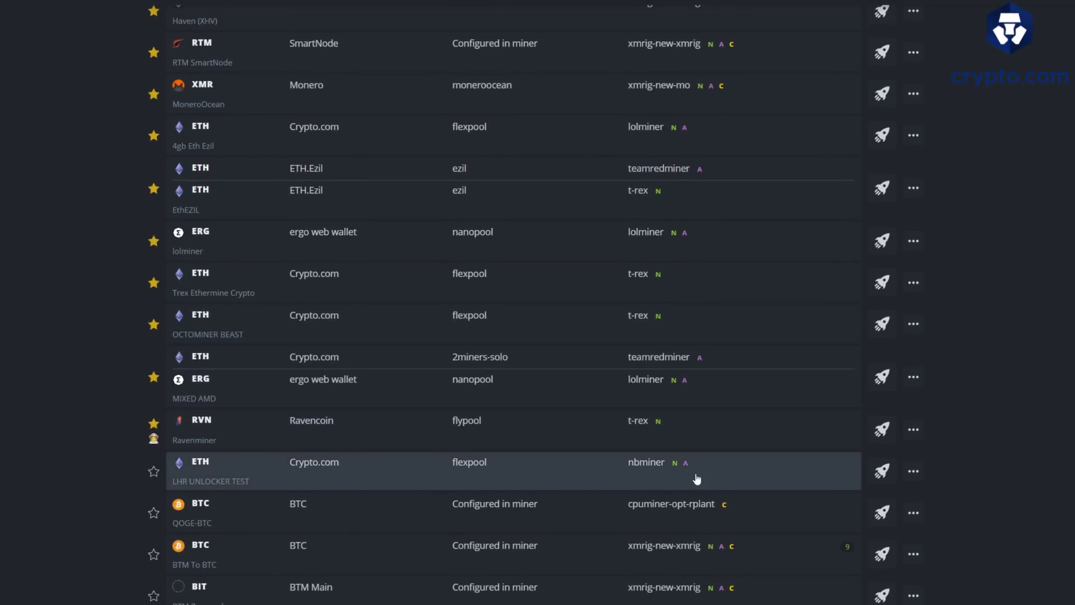
left_click(884, 474)
scroll(504, 353, "up", 10)
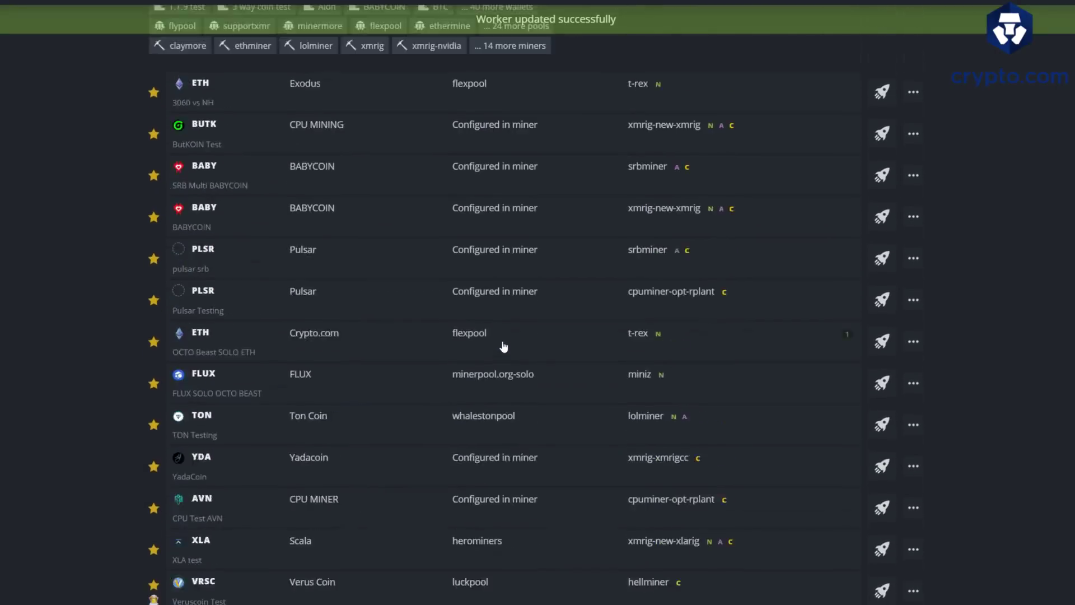
scroll(504, 347, "up", 5)
left_click(155, 65)
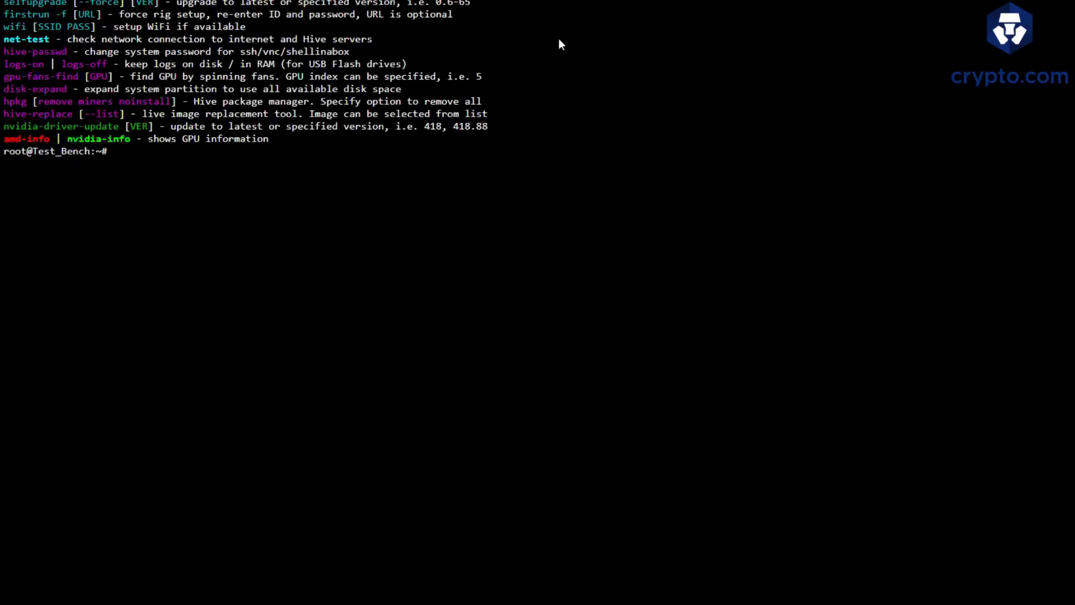
Run 'miner' in the rig shell to check its usage, then dismiss the nbminer install notices
type("miner")
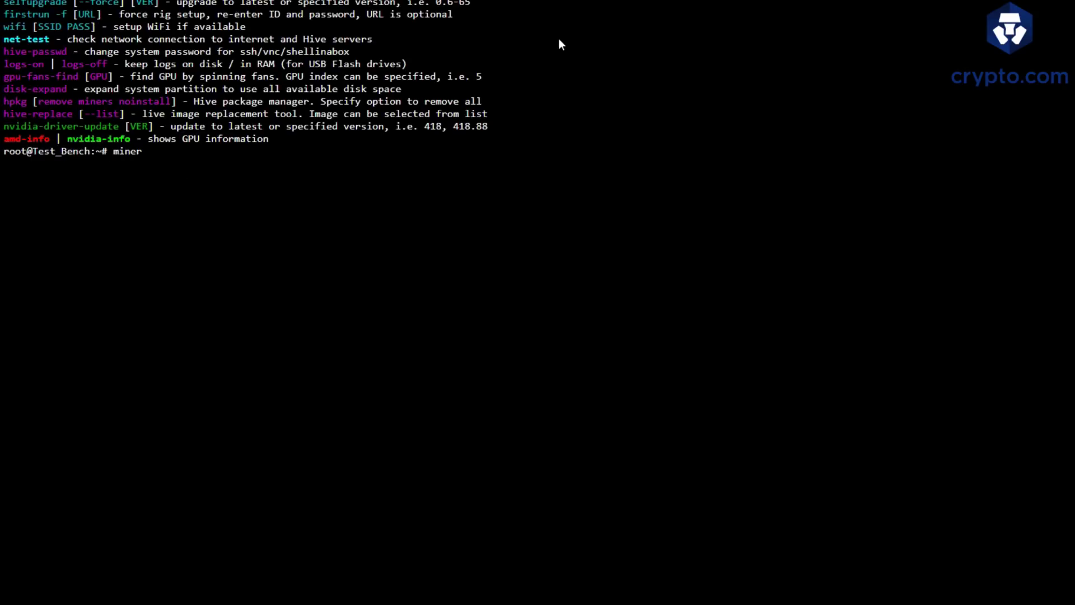
key("Return")
type("miner")
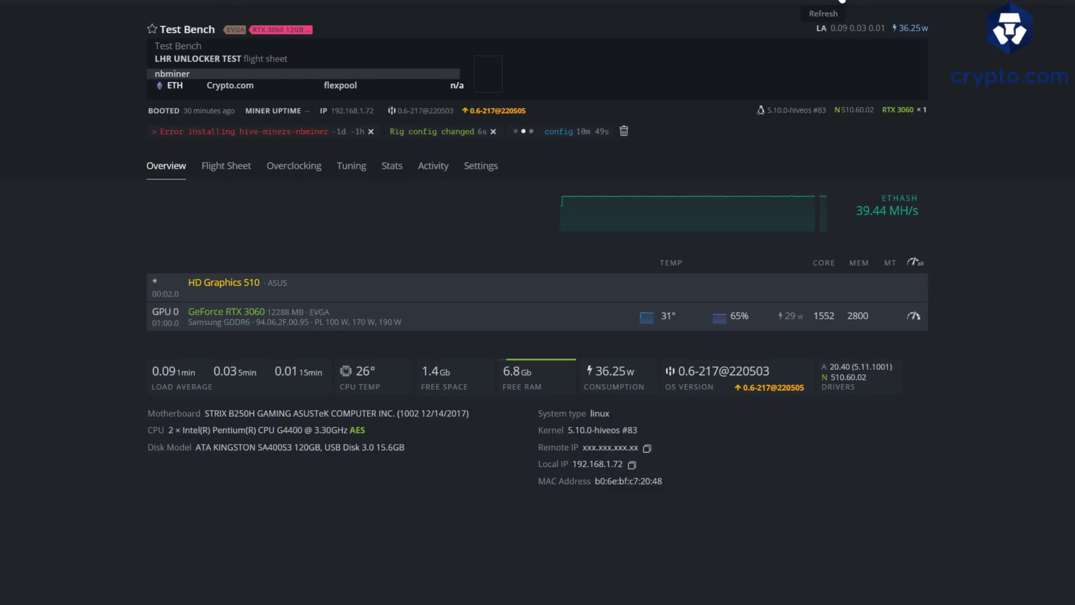
left_click(623, 131)
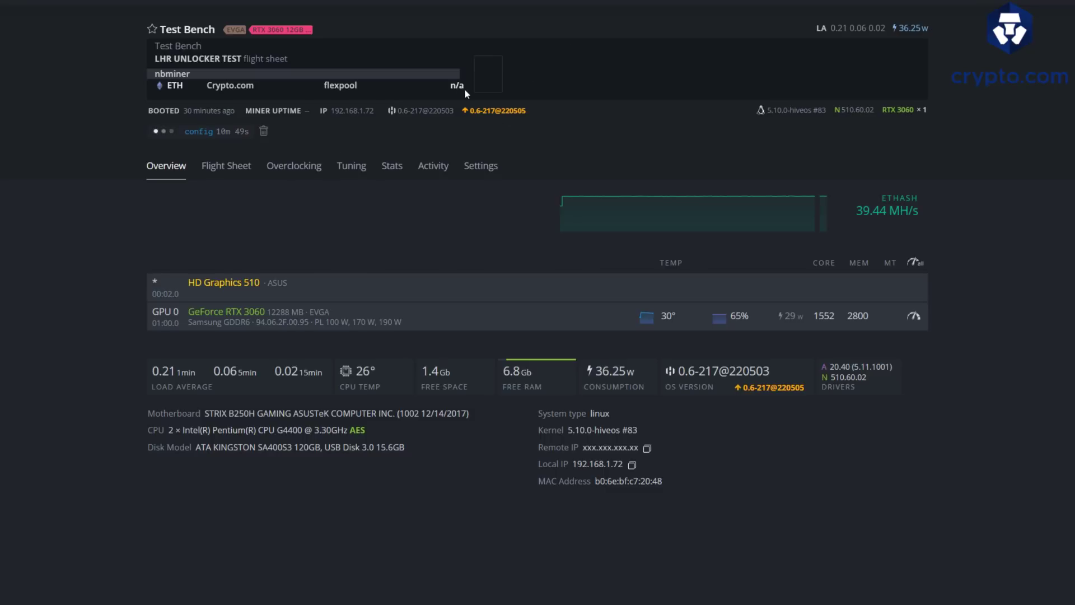
Run the command that downloads NBMiner 41.0 over the worker's nbminer 40.1 folder
left_click(555, 3)
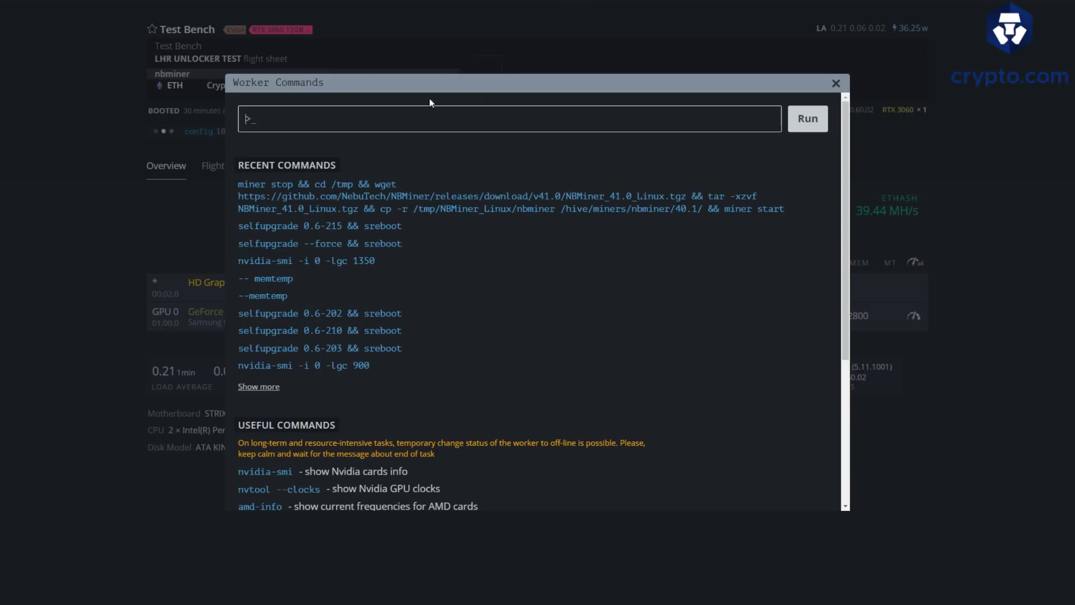
type("miner stop && cd /tmp && wget https://github.com/NebuTech/NBMiner/releases/download/v41.0/NBMiner_41.0_Linux.tgz && tar -xzvf NBMiner_41.0_Linux.tgz && cp -r /tmp/NBMiner_Linux/nbminer /hive/miners/nbminer/40.1/ && miner start")
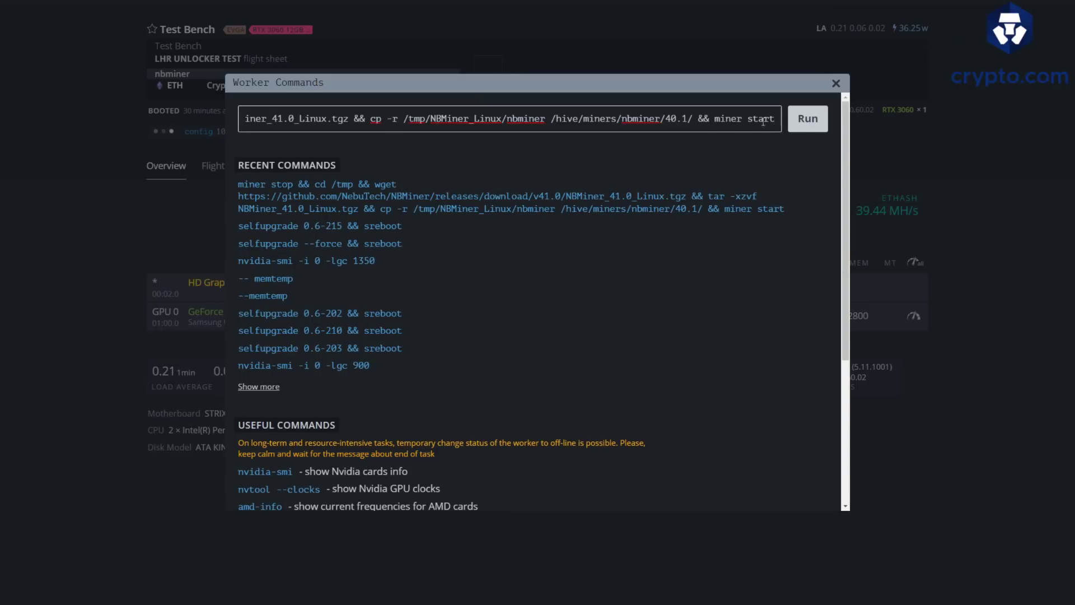
left_click(805, 121)
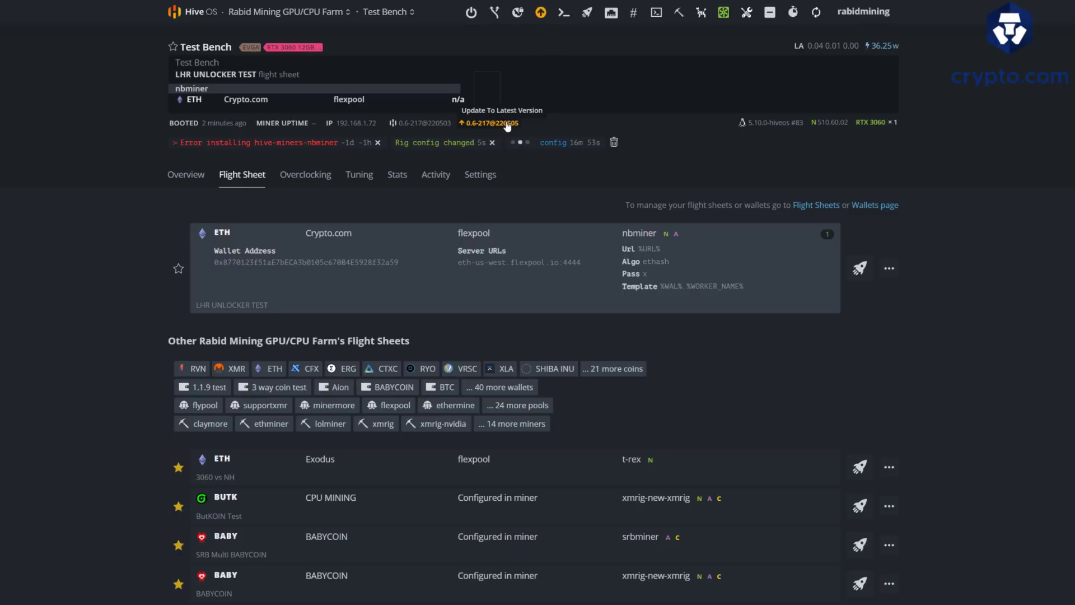
Check Test Bench's Overview and Flight Sheet tabs, then bring up the Worker Commands window
left_click(184, 175)
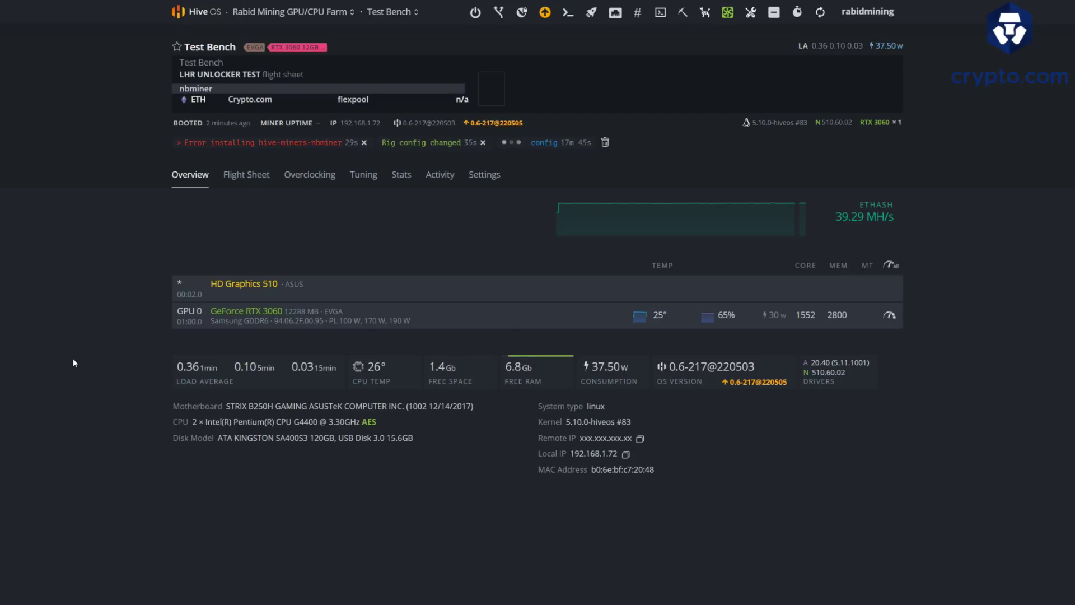
left_click(251, 180)
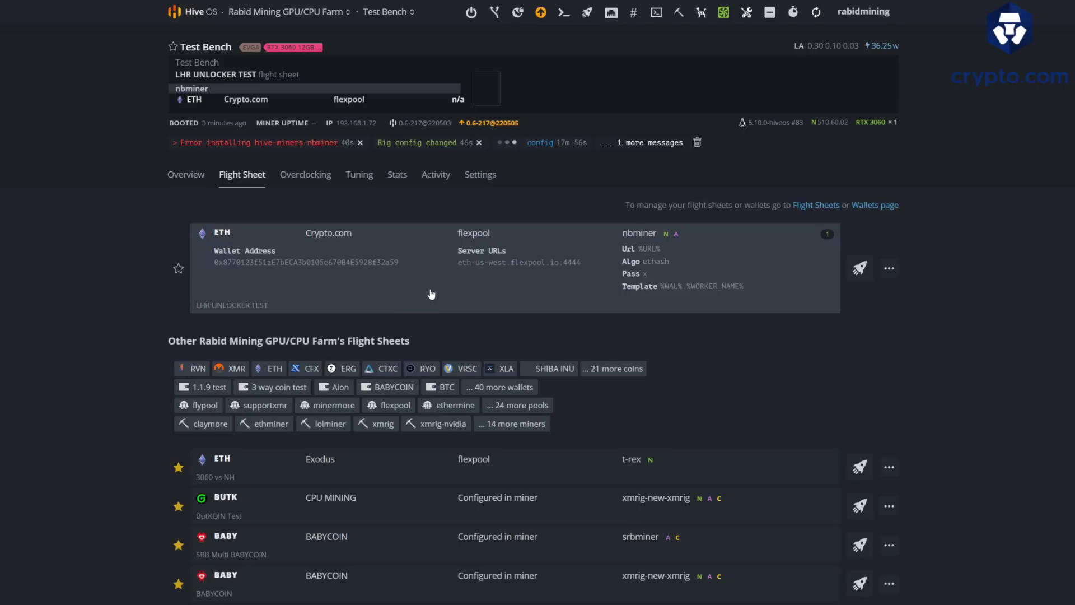
left_click(568, 16)
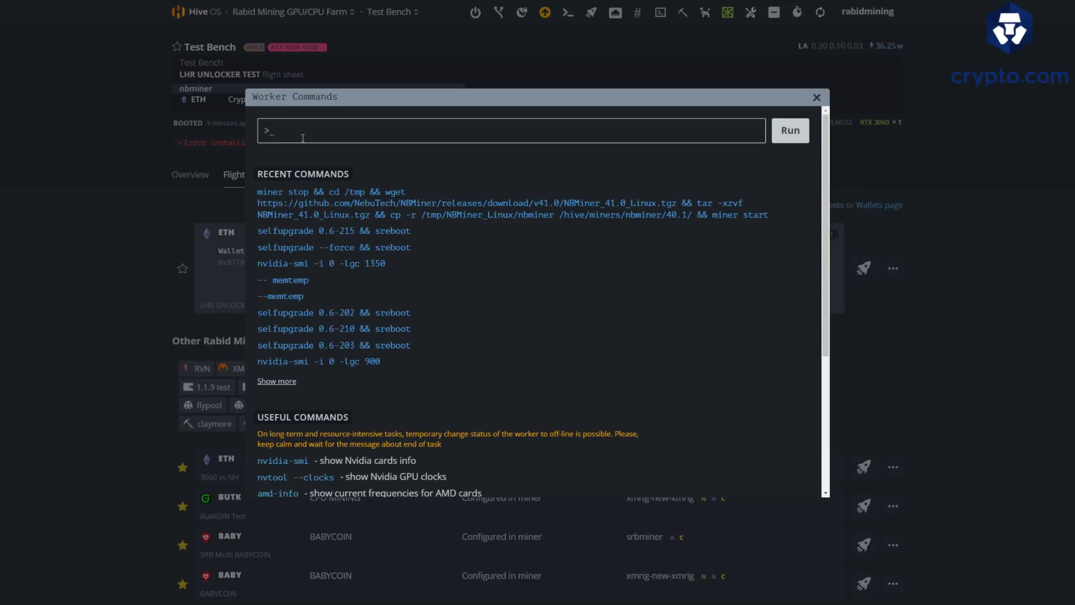
Paste and run the NBMiner 41.0 download-and-replace command on Test Bench again
type("miner stop && cd /tmp && wget https://github.com/NebuTech/NBMiner/releases/download/v41.0/NBMiner_41.0_Linux.tgz && tar -xzvf NBMiner_41.0_Linux.tgz && cp -r /tmp/NBMiner_Linux/nbminer /hive/miners/nbminer/40.1/ && miner start")
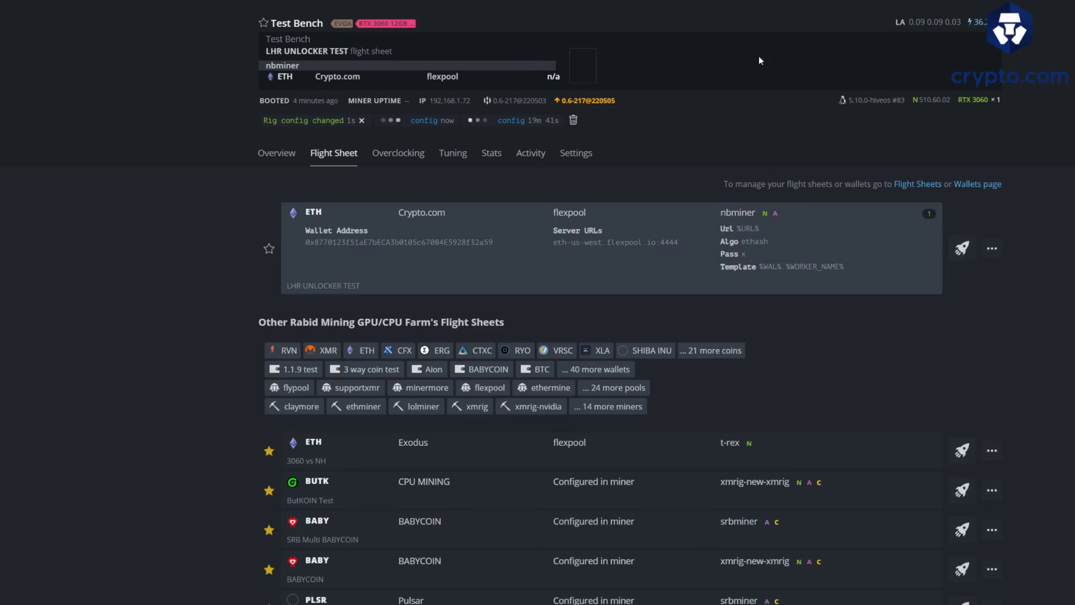
left_click(665, 14)
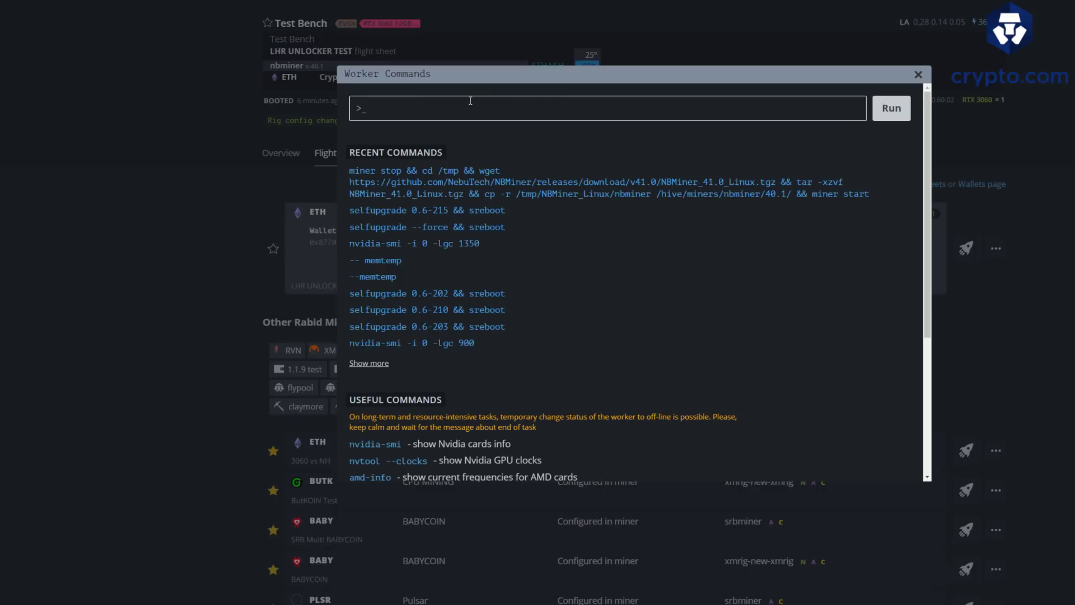
type("miner stop && cd /tmp && wget https://github.com/NebuTech/NBMiner/releases/download/v41.0/NBMiner_41.0_Linux.tgz && tar -xzvf NBMiner_41.0_Linux.tgz && cp -r /tmp/NBMiner_Linux/nbminer /hive/miners/nbminer/40.1/ && miner start")
left_click(891, 108)
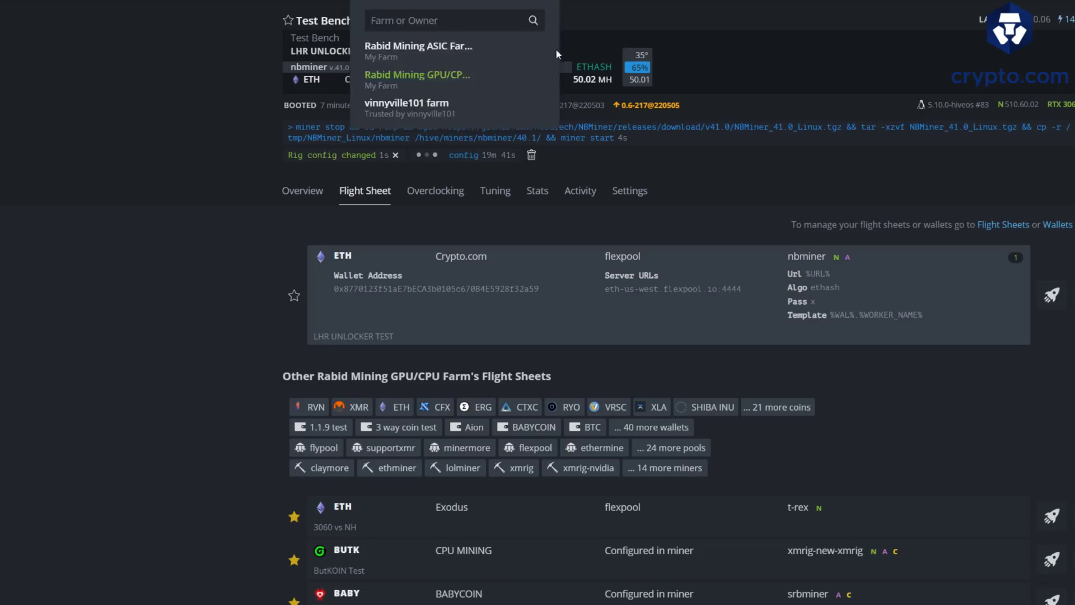
View Test Bench's overview showing nbminer v41.0 at 50.02 MH/s on the RTX 3060
left_click(631, 40)
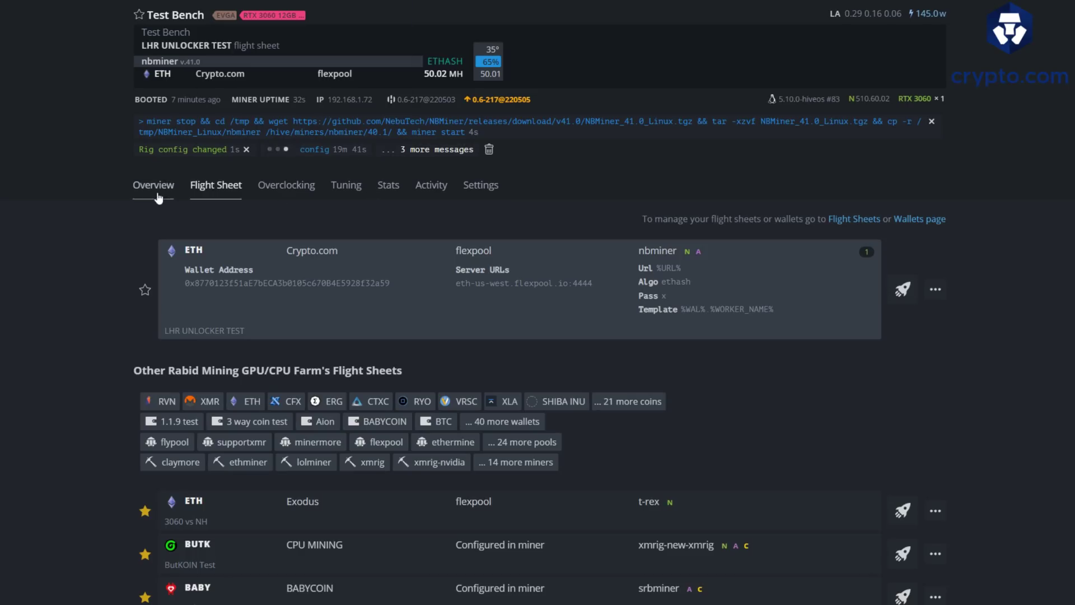
left_click(159, 190)
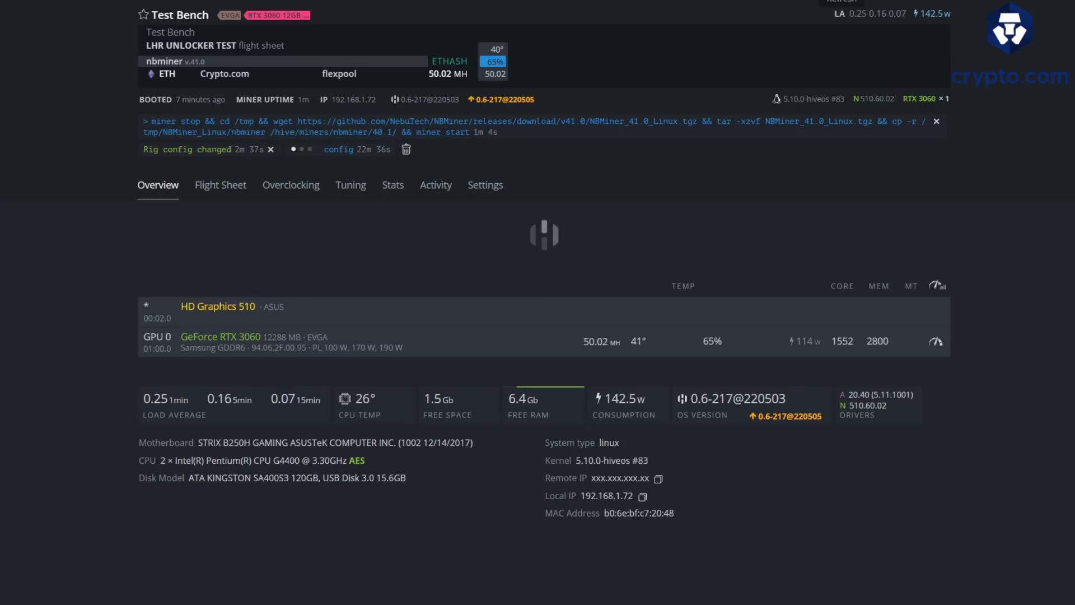